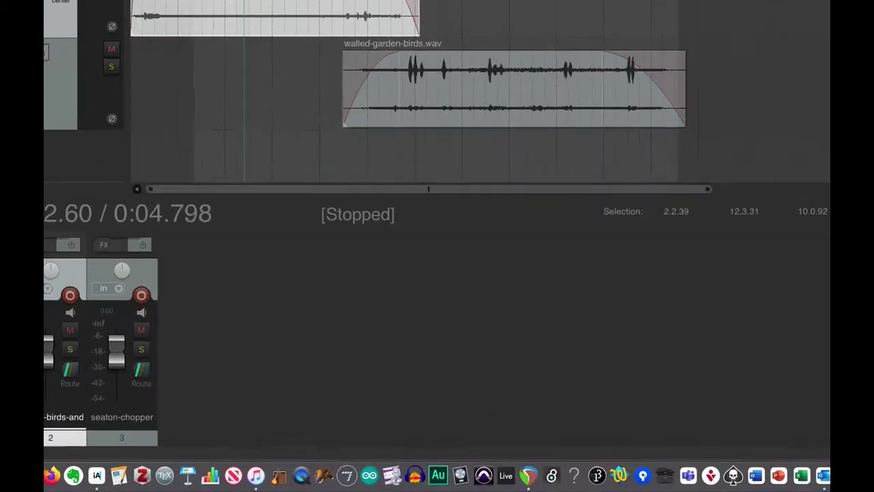
key("XF86AudioRaiseVolume")
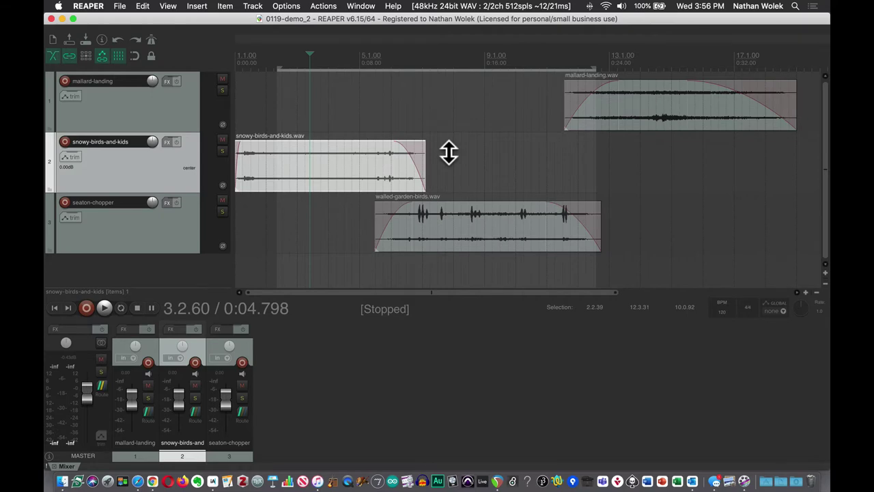
key("XF86AudioRaiseVolume")
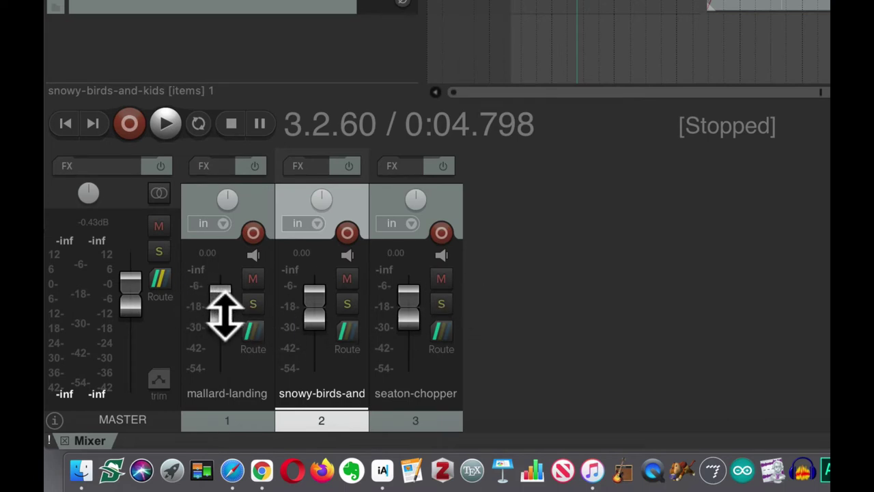
Try out the mallard-landing track's mixer volume up to its maximum, leaving it at about -0.75 dB.
left_click_drag(225, 314, 221, 230)
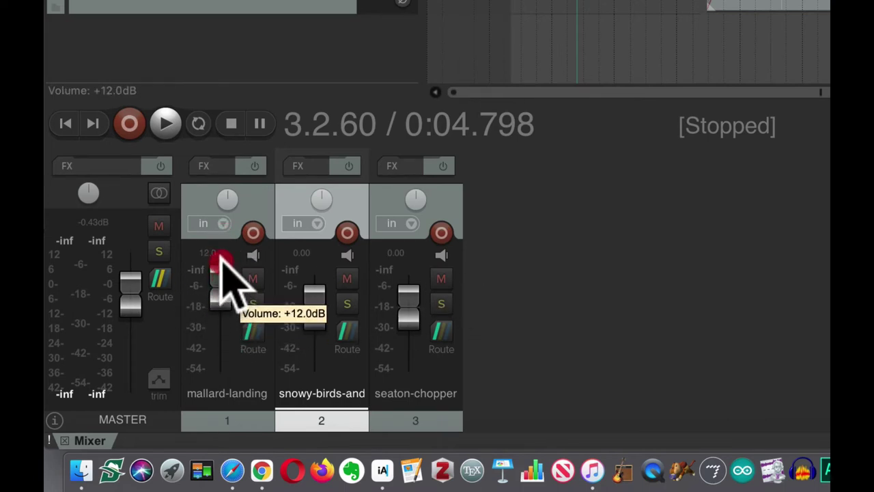
left_click_drag(220, 273, 232, 335)
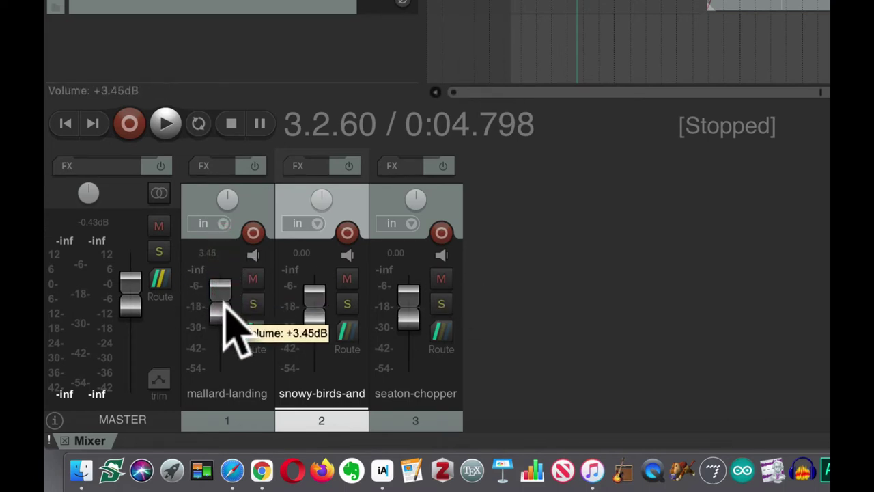
left_click_drag(225, 304, 225, 312)
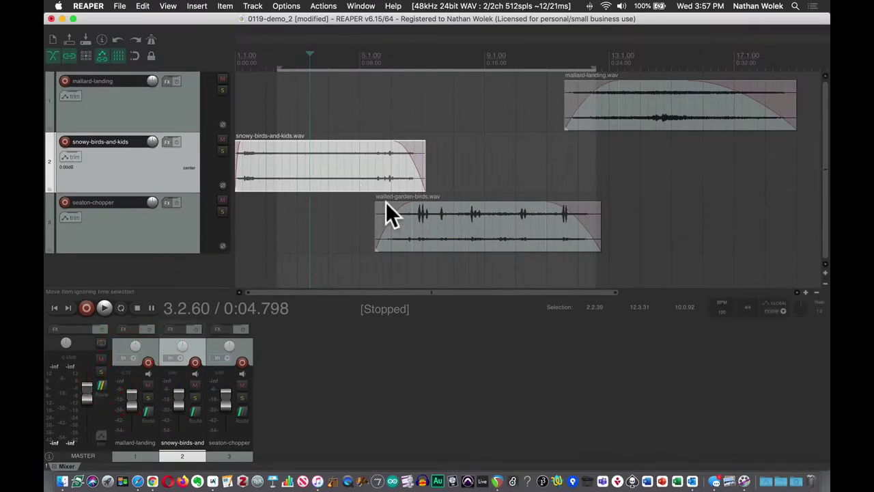
Normalize the take volume of the snowy-birds-and-kids.wav item, apply the change, and recheck the item's properties.
double_click(323, 168)
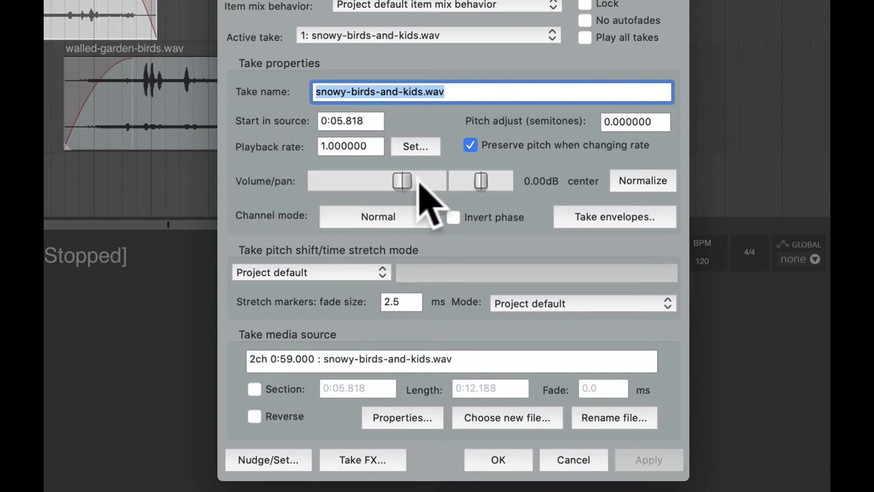
left_click_drag(403, 181, 425, 181)
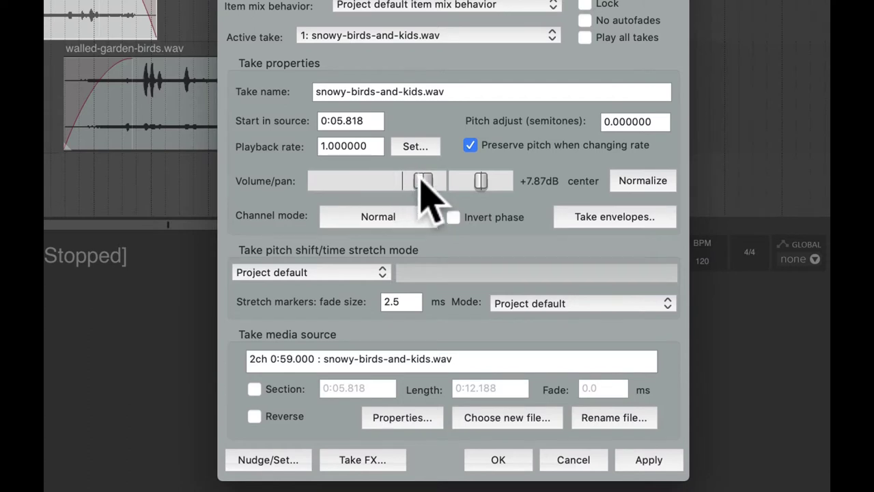
left_click_drag(424, 179, 405, 179)
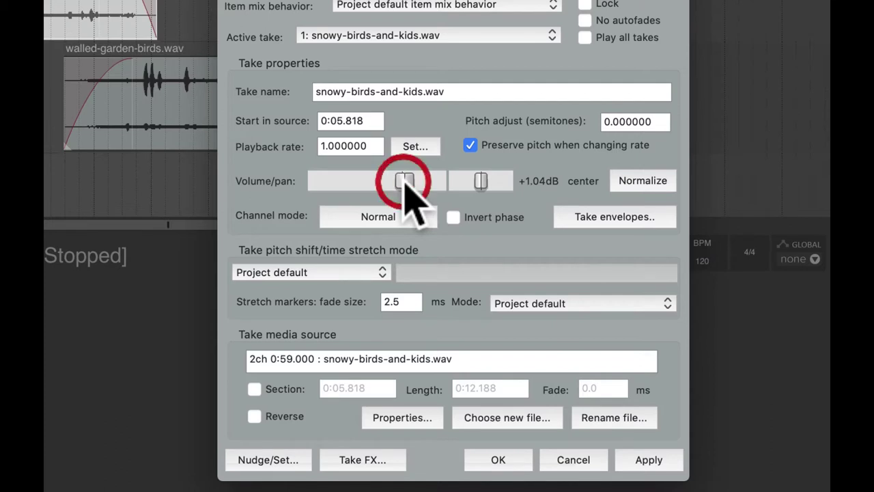
left_click(642, 181)
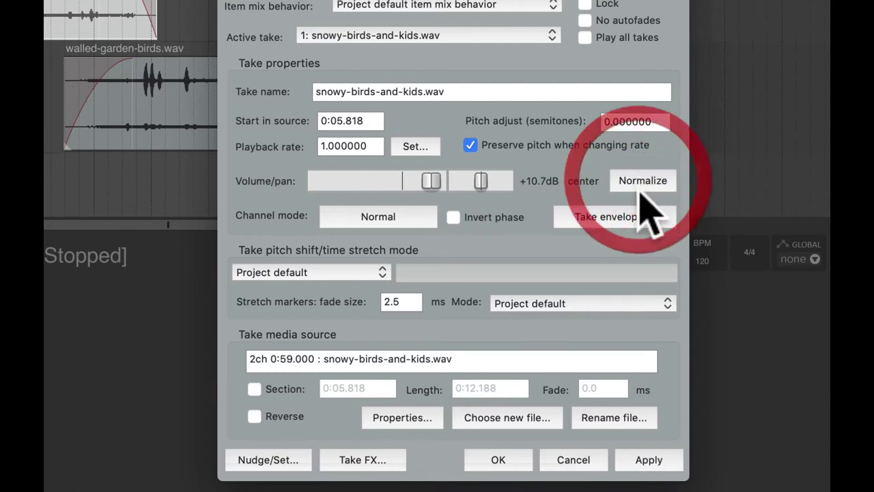
left_click(659, 462)
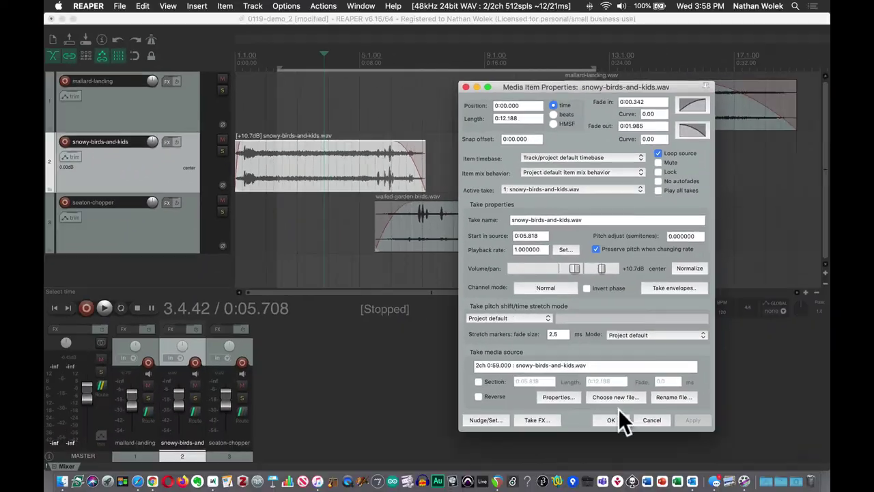
left_click(610, 419)
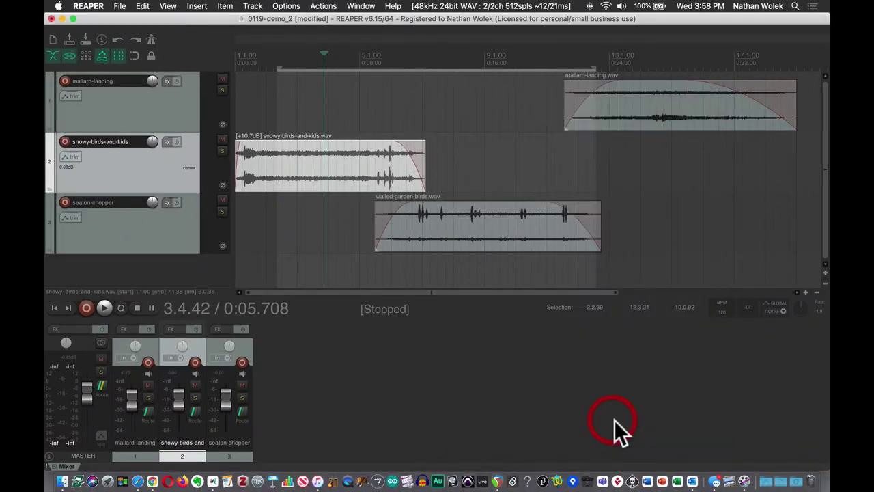
double_click(303, 162)
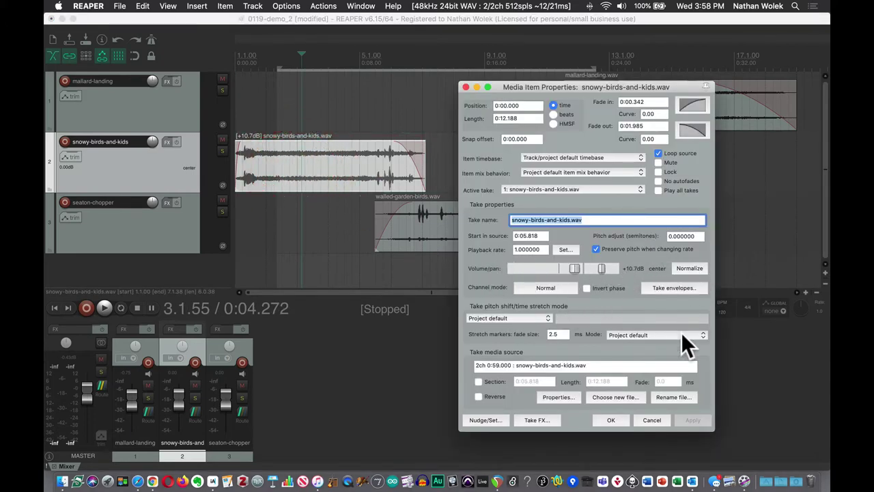
left_click(650, 420)
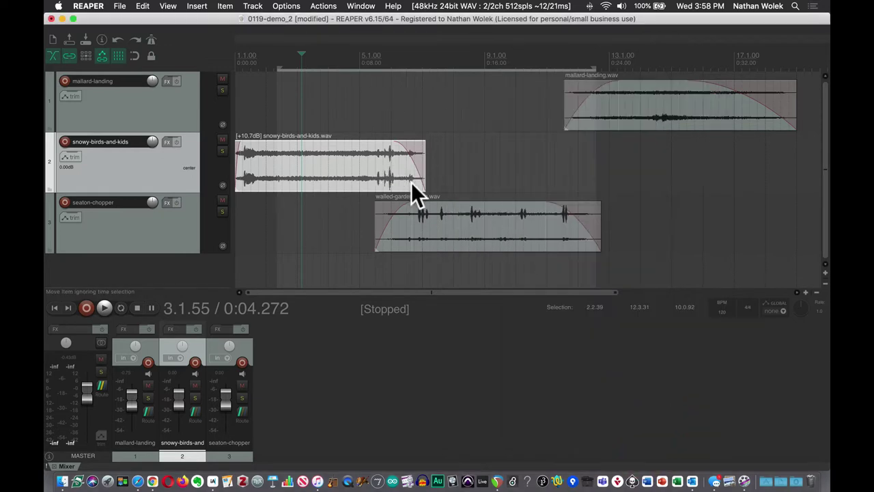
Open the project's render settings and replace the draft-p1 ending of the output file name with final-version.
left_click(121, 6)
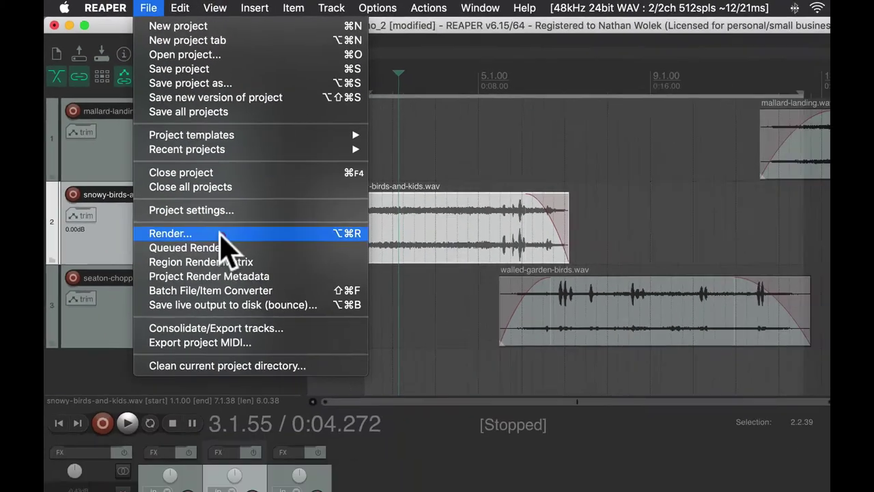
left_click(265, 329)
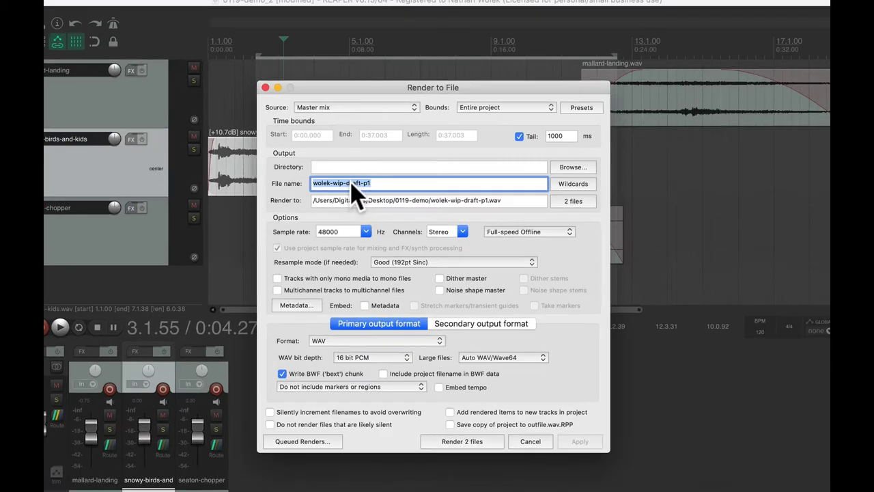
left_click(355, 180)
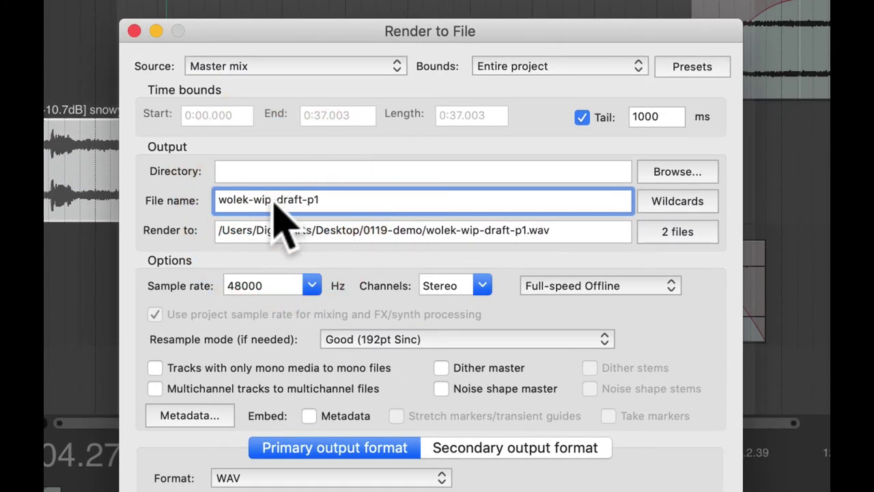
left_click_drag(276, 200, 342, 200)
type("final")
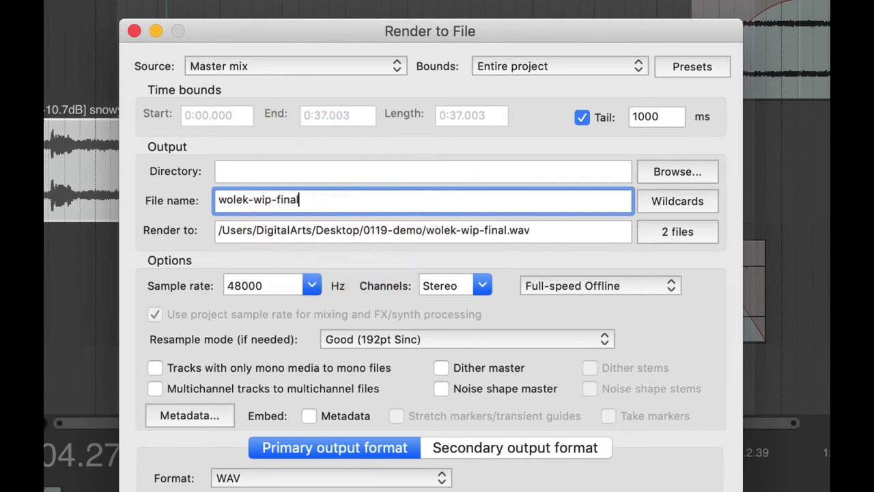
type("-version")
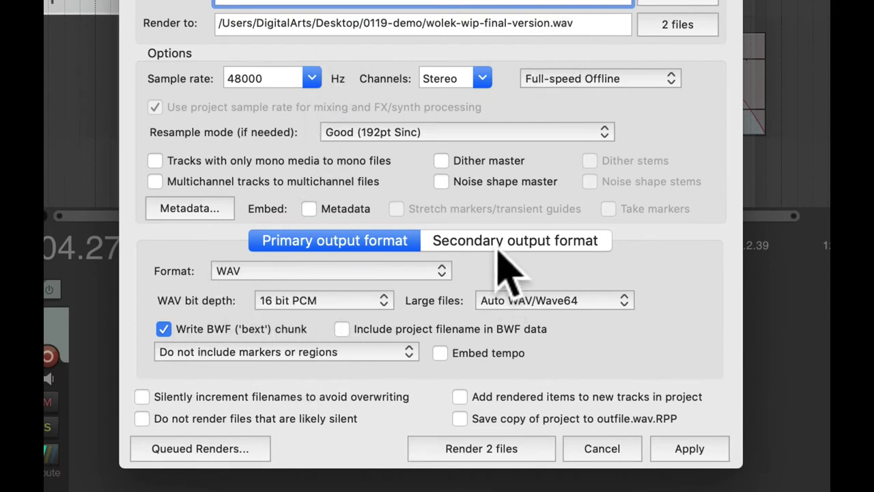
Render the entire project's master mix in the primary and secondary output formats, and save the project.
left_click(497, 238)
left_click(340, 242)
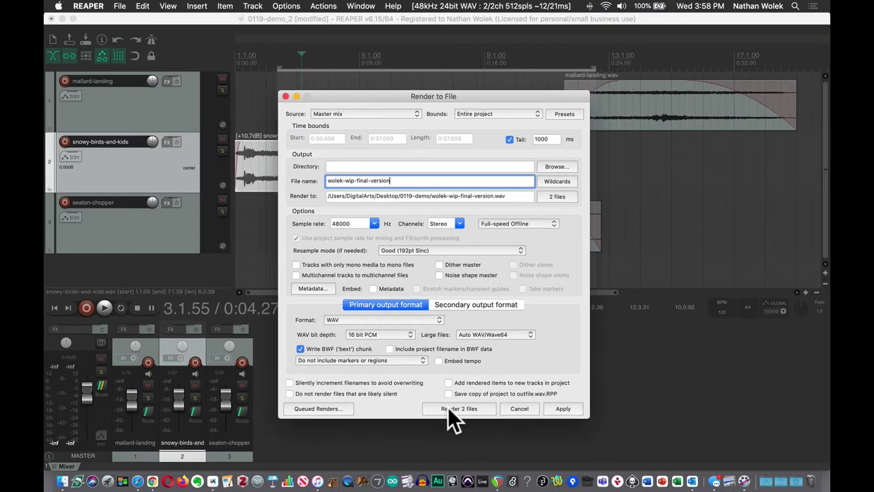
left_click(448, 407)
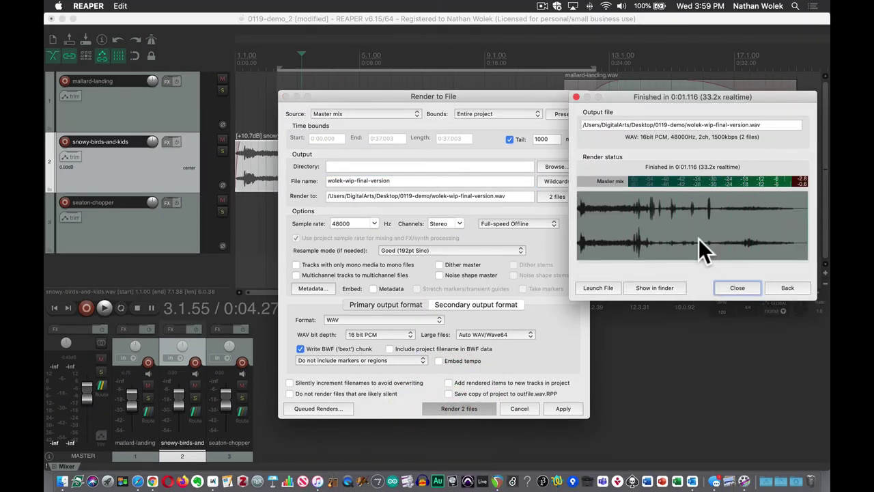
left_click(737, 288)
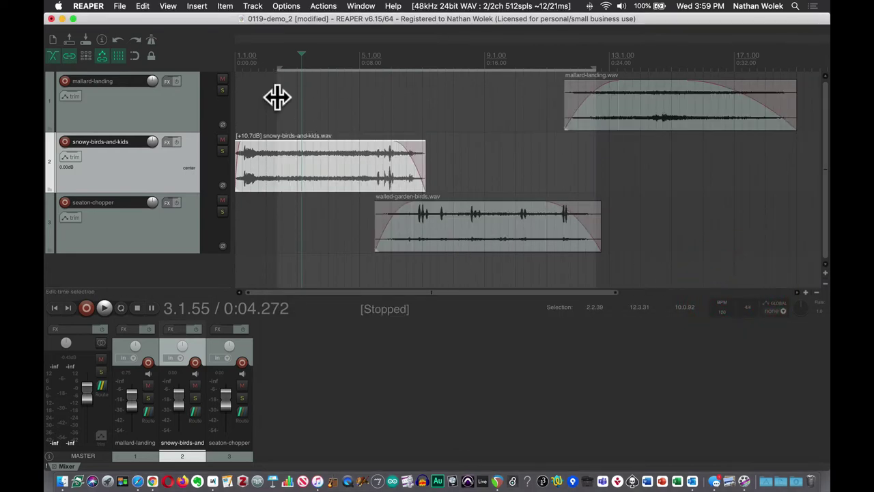
key("super+s")
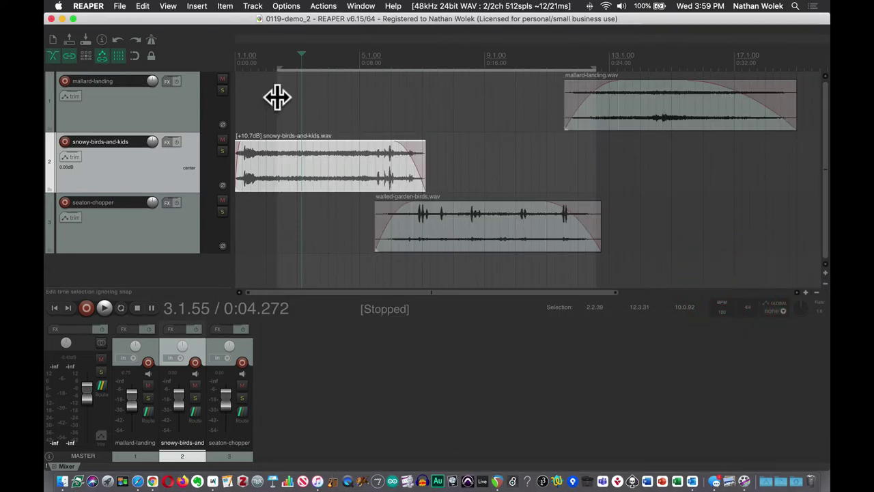
Switch to Finder and inspect the rendered final-version WAV file's details in the 0119-demo folder.
key("super+tab")
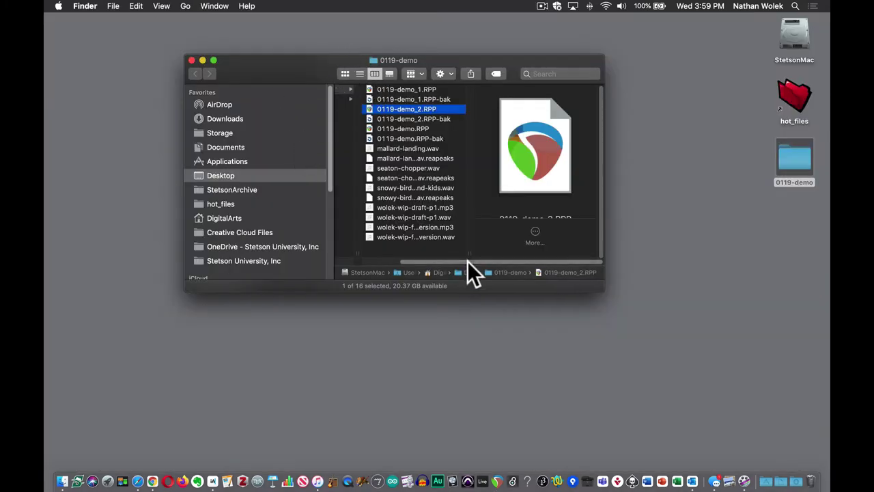
left_click_drag(467, 261, 370, 256)
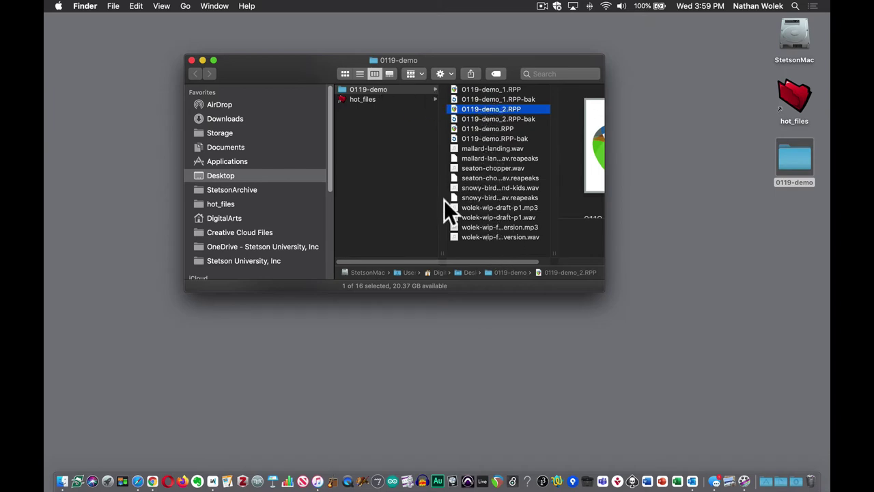
left_click(493, 237)
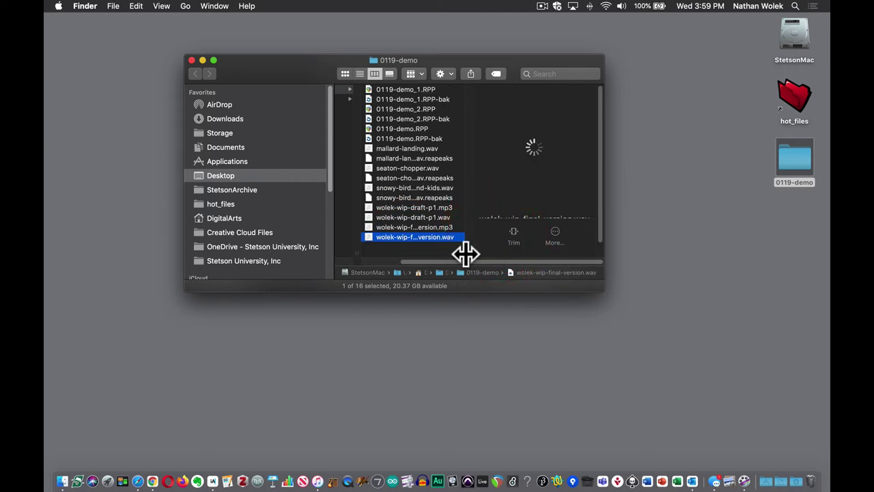
left_click_drag(595, 127, 596, 183)
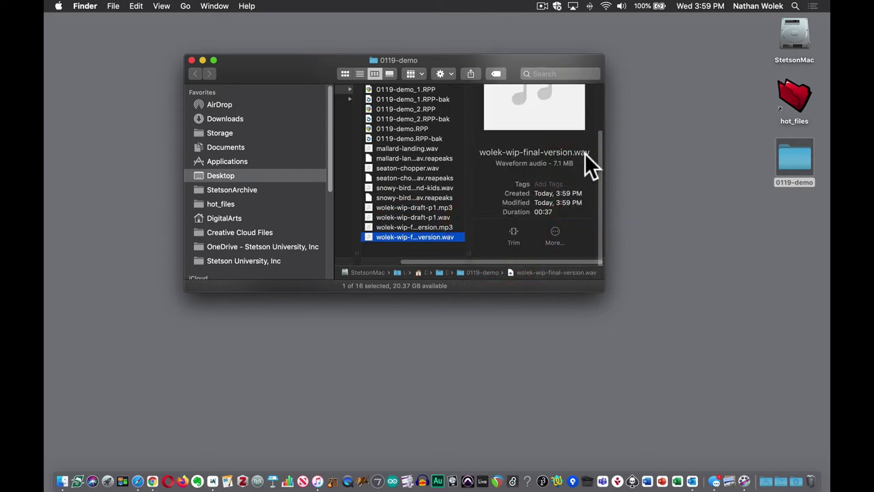
Compress the whole 0119-demo project folder on the Desktop into a ZIP archive.
left_click_drag(556, 260, 414, 259)
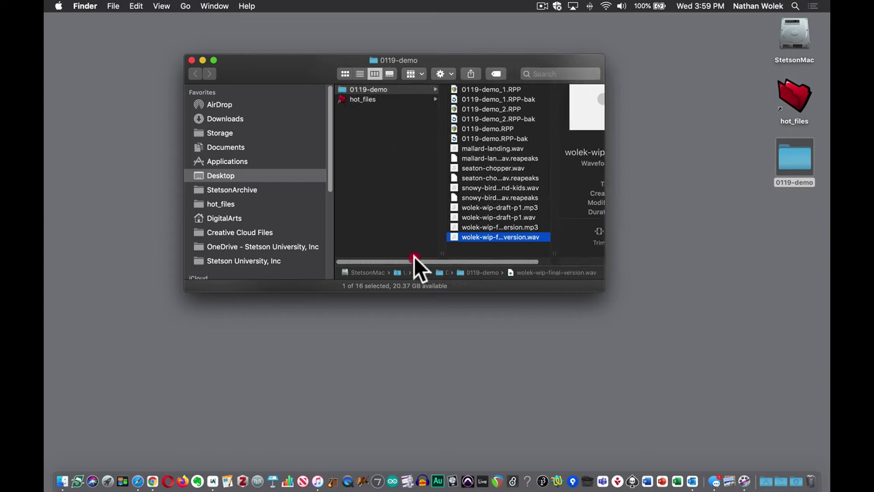
left_click(378, 89)
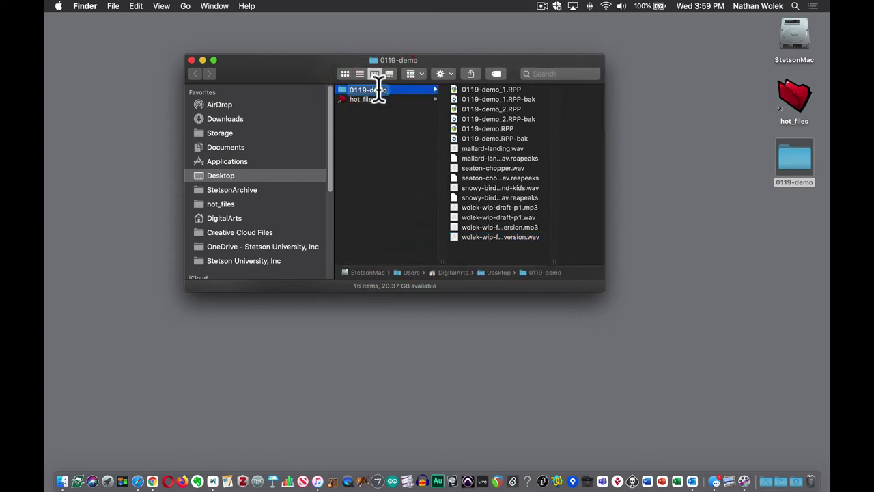
left_click(391, 122)
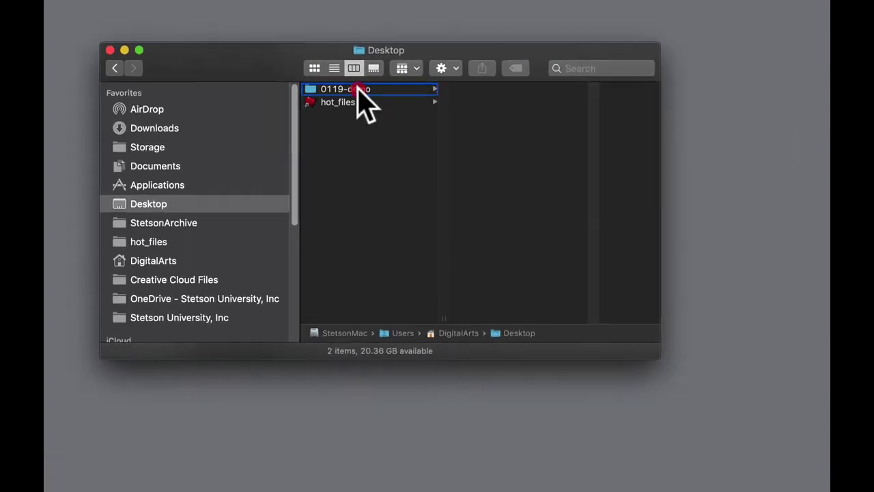
right_click(377, 89)
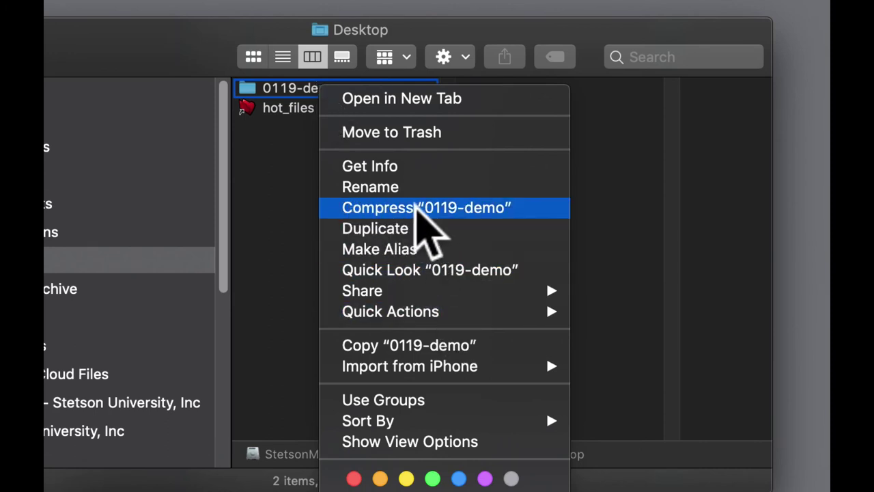
left_click(362, 207)
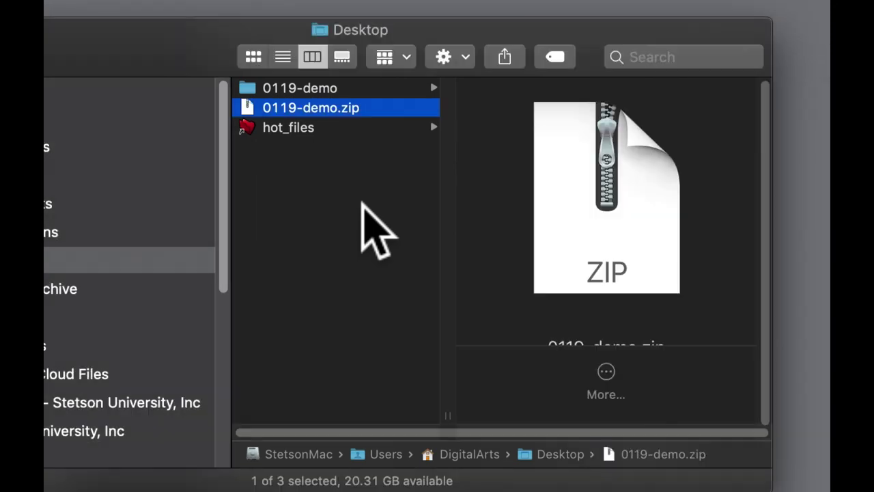
Compare the 0119-demo folder's contents with the 0119-demo.zip archive and review the actions available for the folder.
left_click(322, 89)
left_click(322, 108)
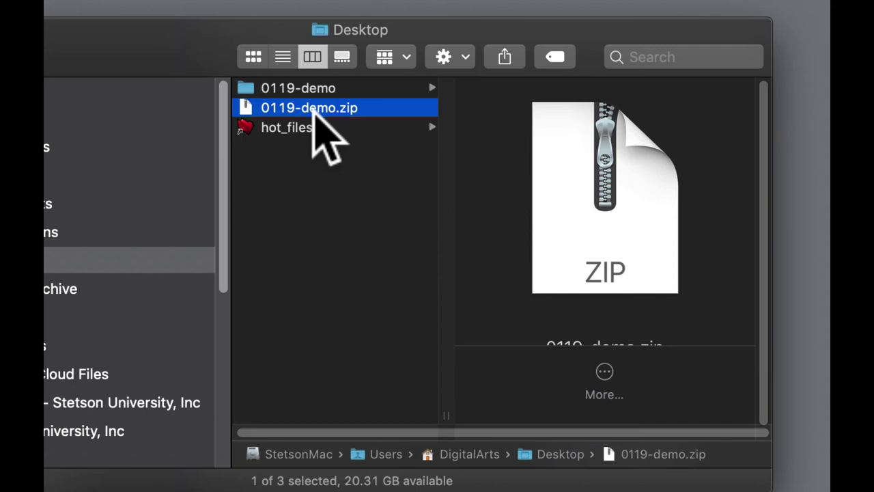
left_click(326, 88)
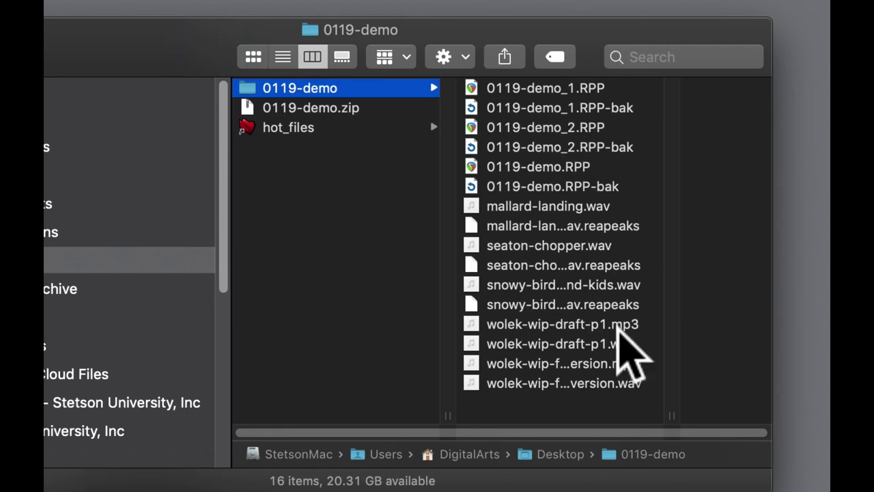
left_click(309, 109)
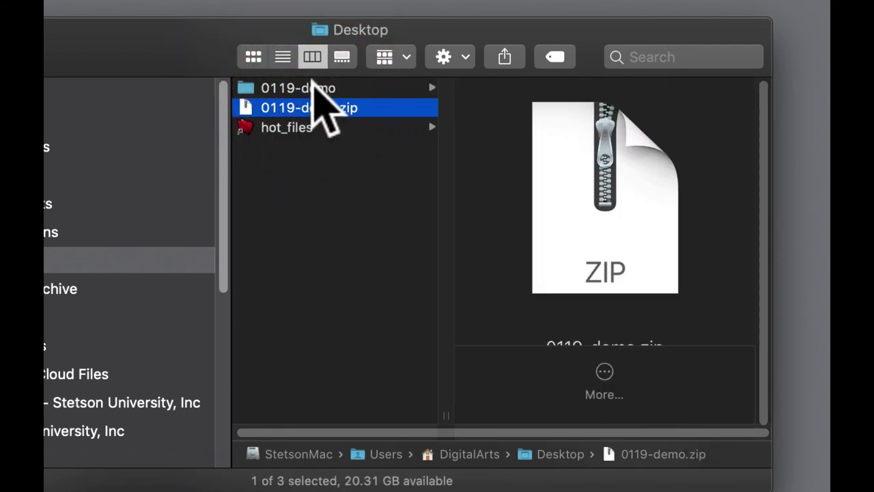
right_click(312, 88)
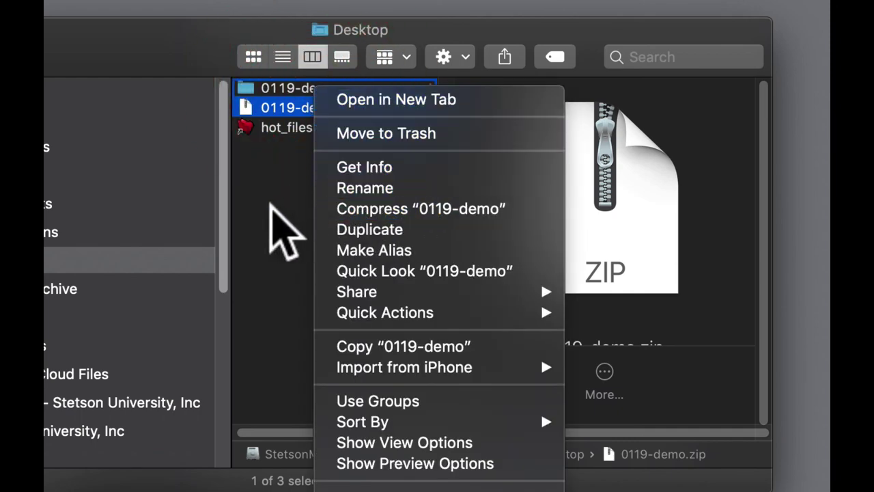
Switch to Safari and review the P1: final version assignment's title, due date, required files and grading rubric.
left_click(247, 208)
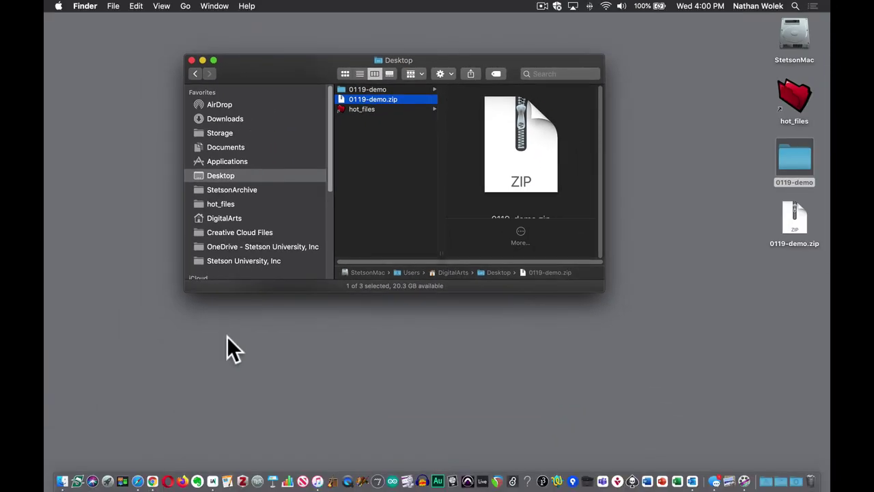
key("super+Tab")
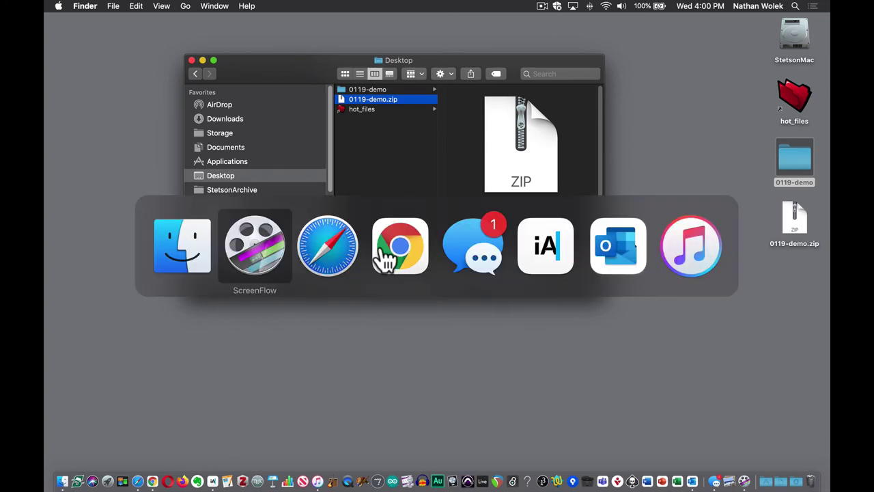
key("super+Tab")
scroll(513, 300, "down", 1)
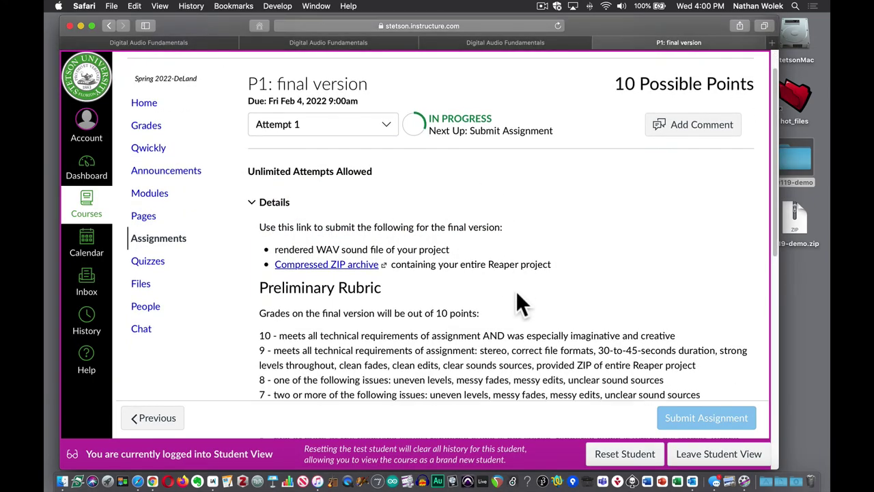
scroll(517, 295, "down", 5)
scroll(517, 295, "up", 6)
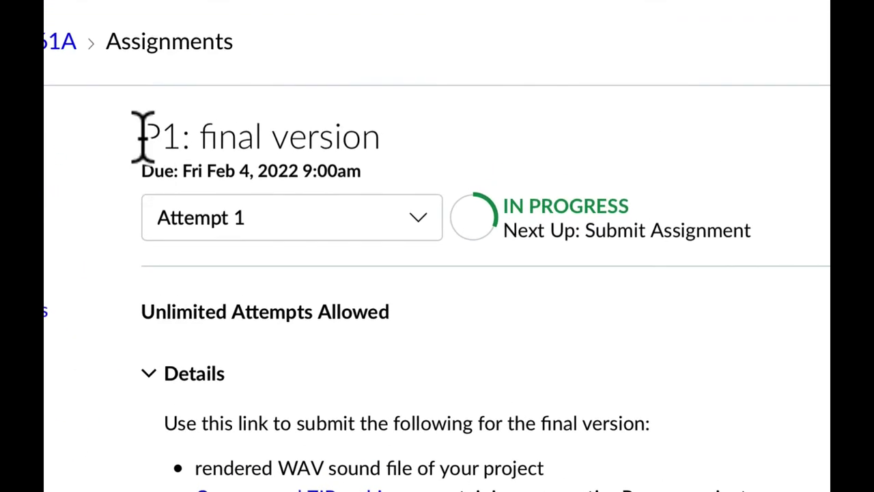
left_click_drag(248, 121, 301, 120)
left_click_drag(249, 137, 394, 138)
Upload 0119-demo.zip from the Desktop as a file for the P1: final version assignment.
scroll(746, 473, "down", 10)
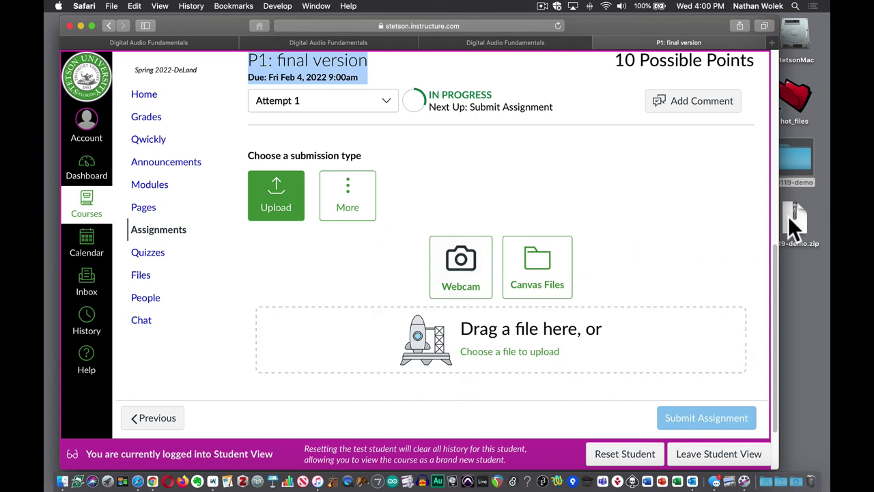
left_click_drag(792, 224, 335, 338)
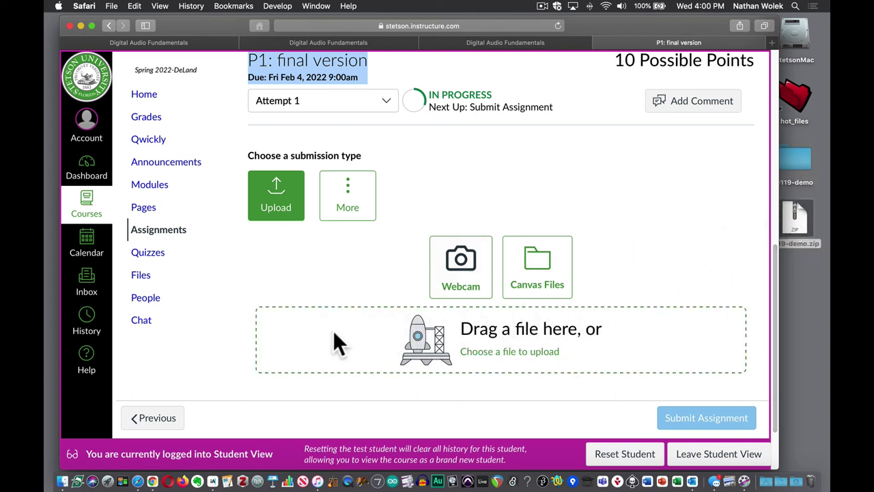
scroll(535, 237, "up", 2)
scroll(534, 246, "down", 5)
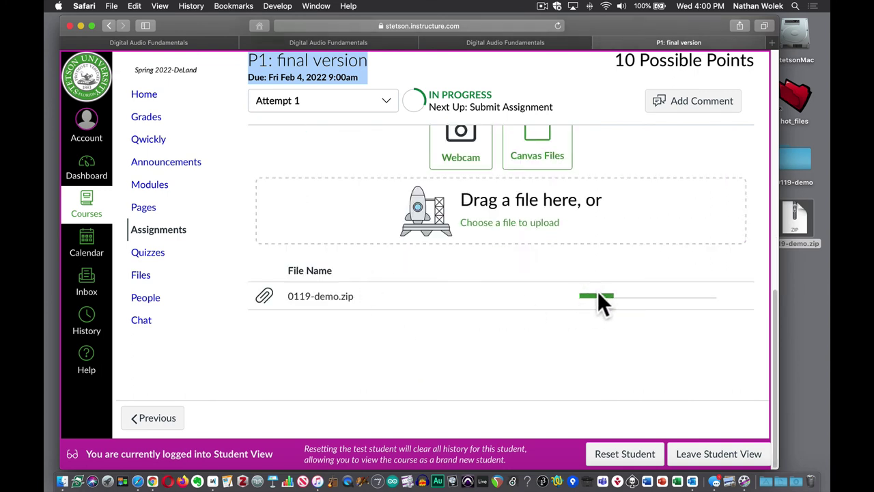
Wait for the 0119-demo.zip upload to finish and submit the P1: final version assignment.
scroll(553, 290, "up", 1)
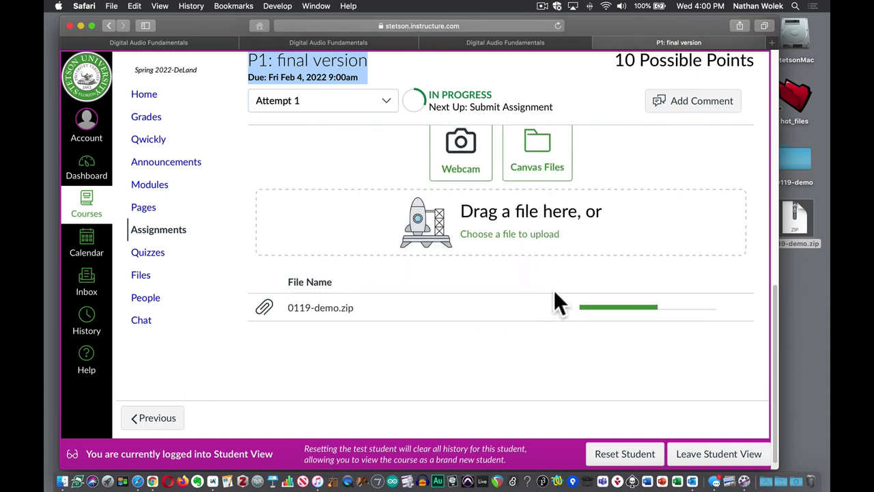
scroll(551, 290, "up", 3)
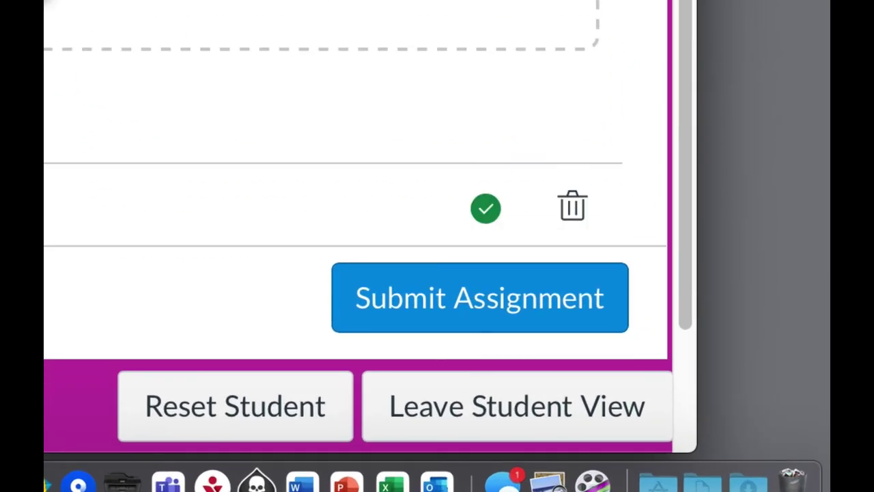
left_click(418, 308)
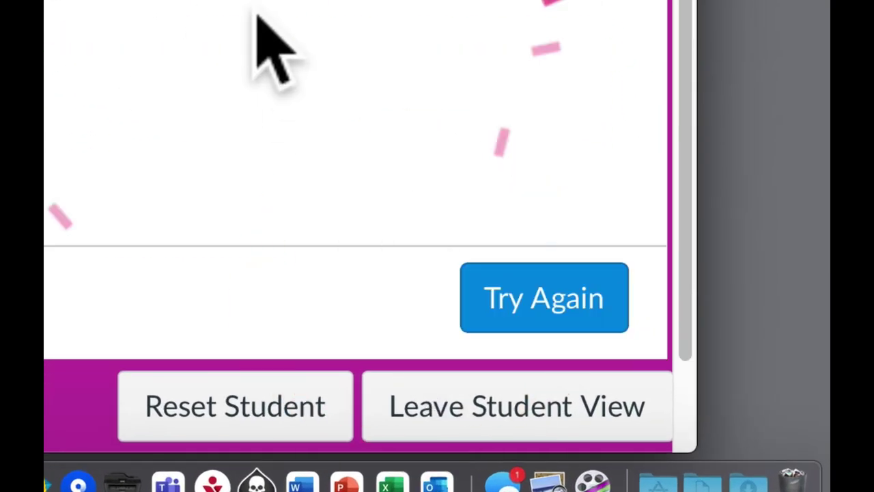